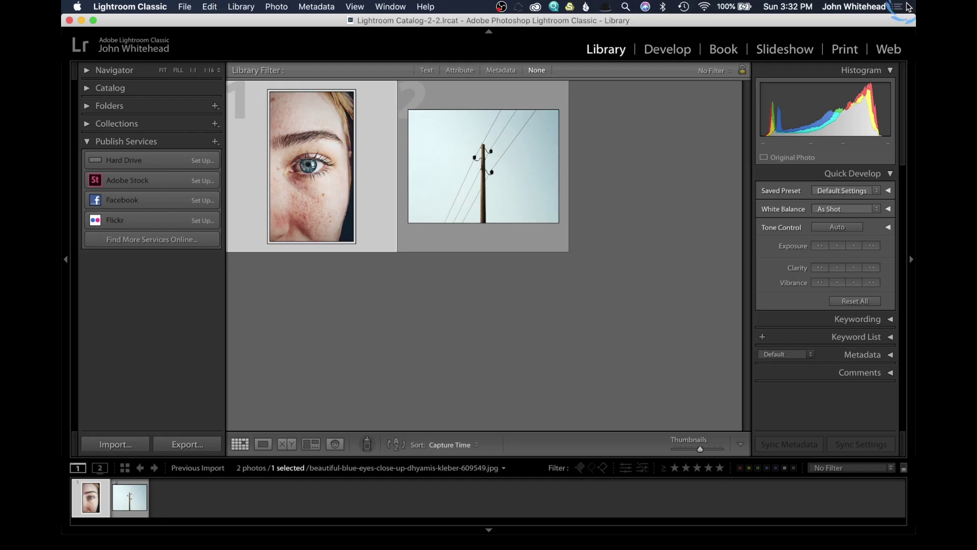
# Step: Open the close-up eye portrait in the Develop module
pyautogui.click(654, 53)
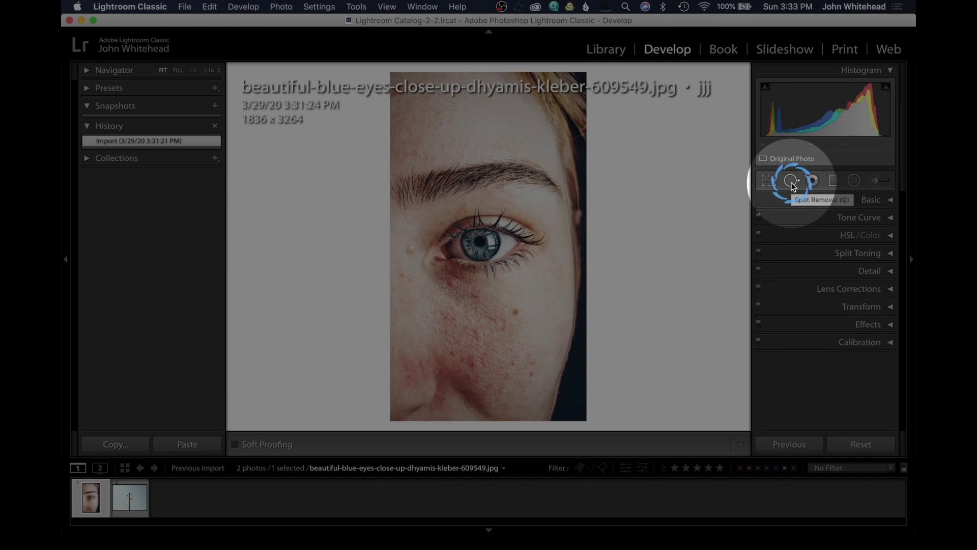
# Step: Activate Spot Removal in heal mode (size 76, feather 14, opacity 100) and zoom in
pyautogui.click(791, 187)
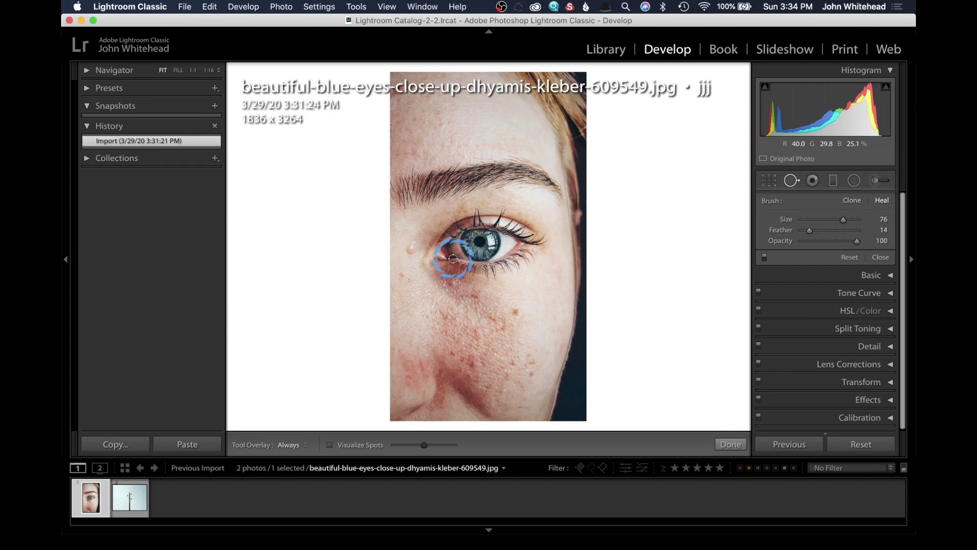
pyautogui.press('z')
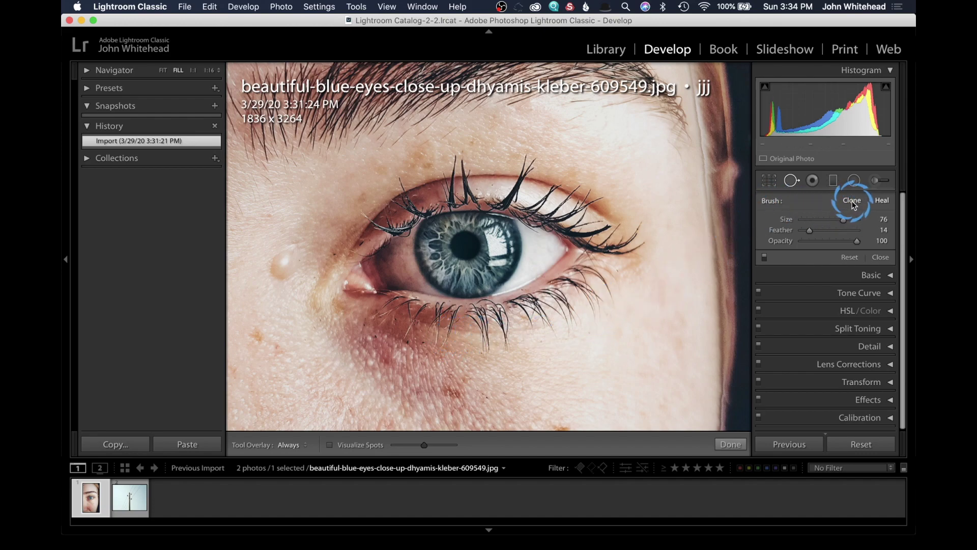
# Step: Switch the spot brush to Clone with size 77, feather 37 and opacity 100
pyautogui.click(856, 206)
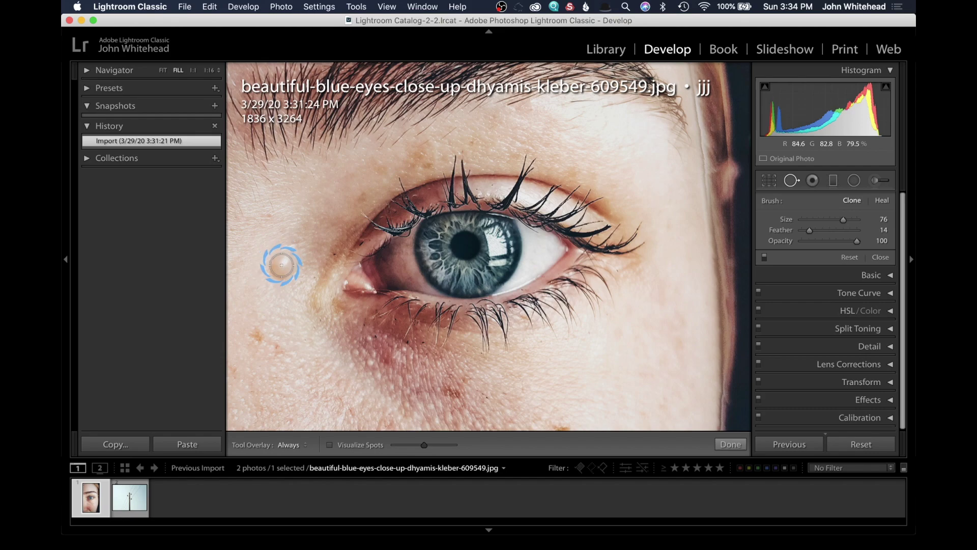
pyautogui.scroll(1, 281, 265)
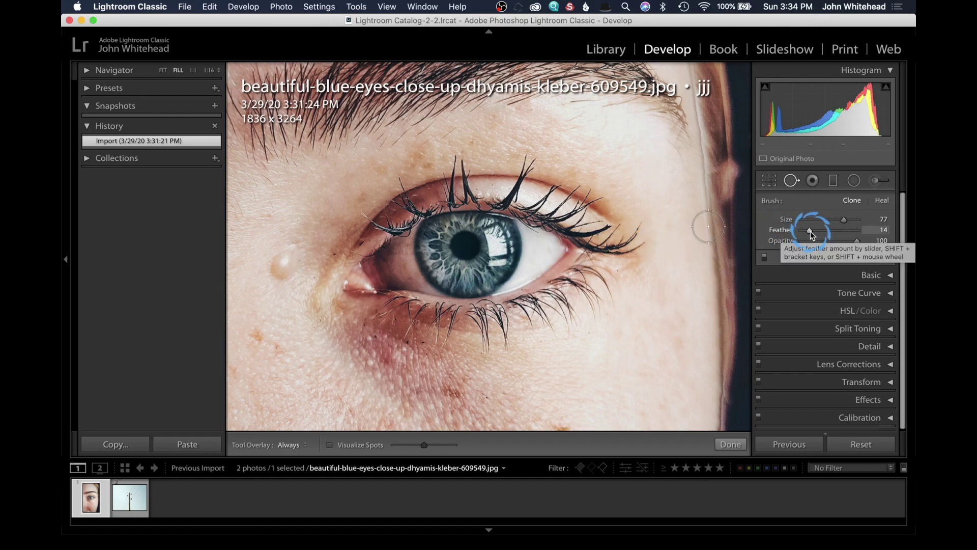
pyautogui.moveTo(810, 231); pyautogui.dragTo(824, 234)
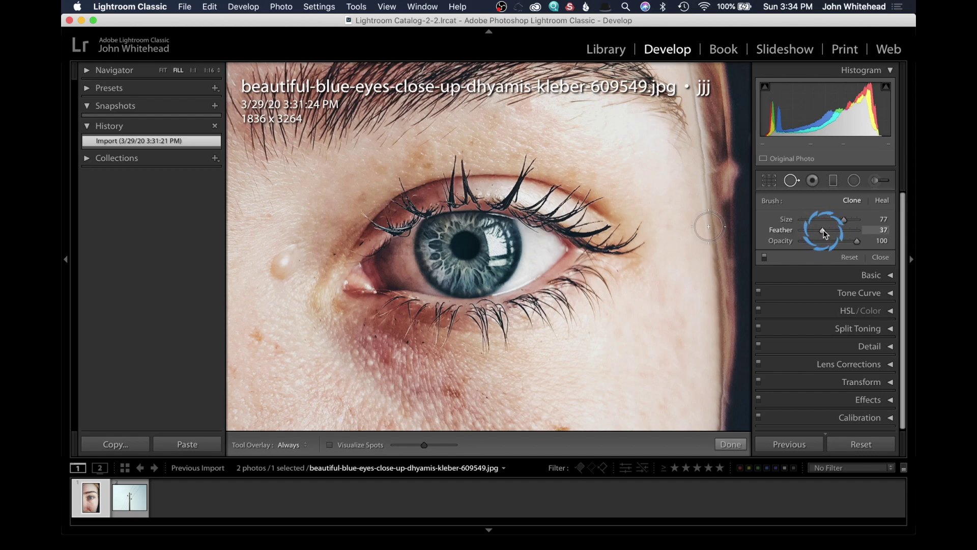
pyautogui.click(881, 239)
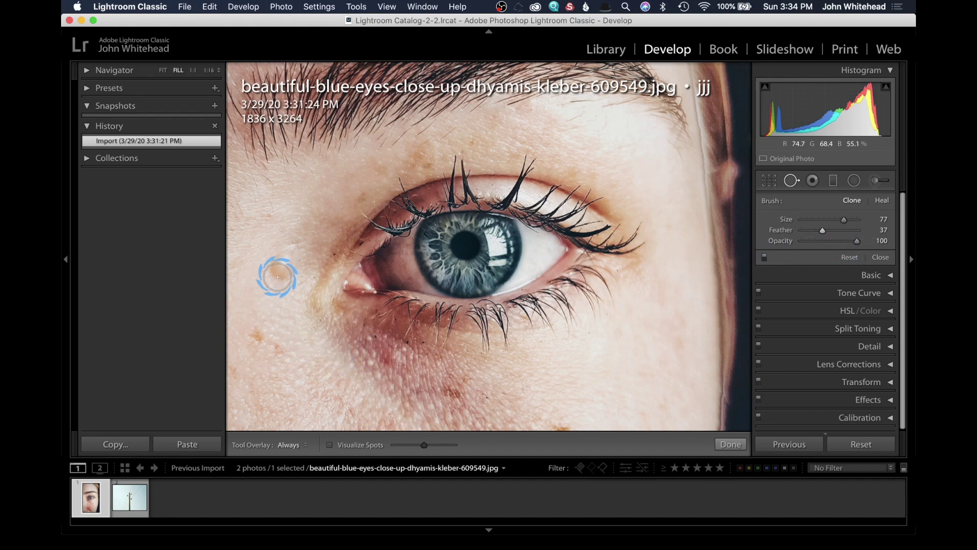
pyautogui.moveTo(277, 277); pyautogui.dragTo(306, 217)
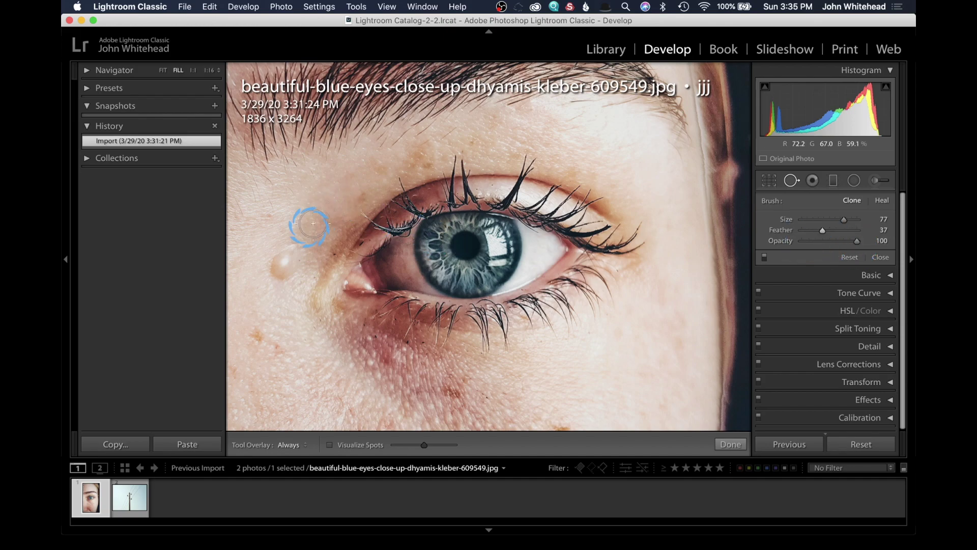
# Step: Clone over the bump beside the eye's outer corner, check it, and reposition the spot
pyautogui.click(283, 261)
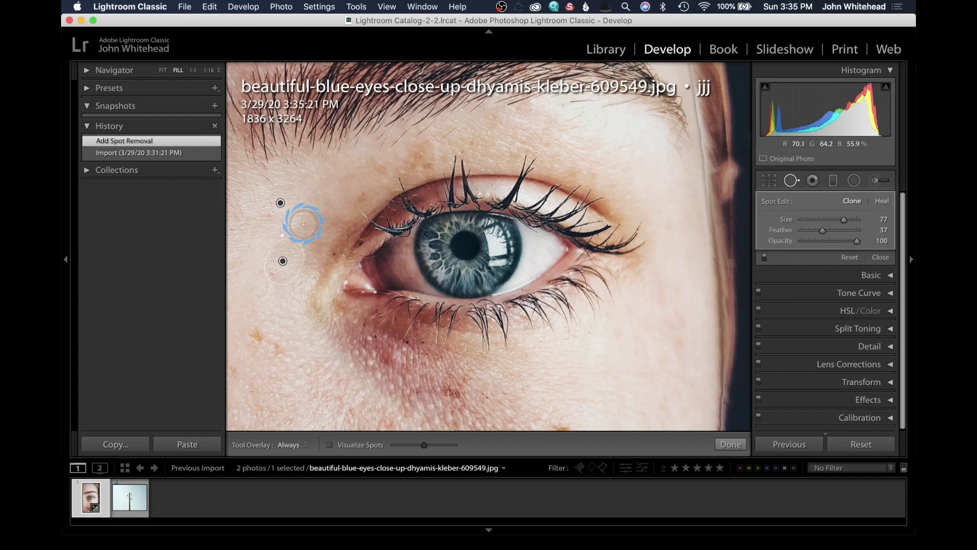
pyautogui.press('Delete')
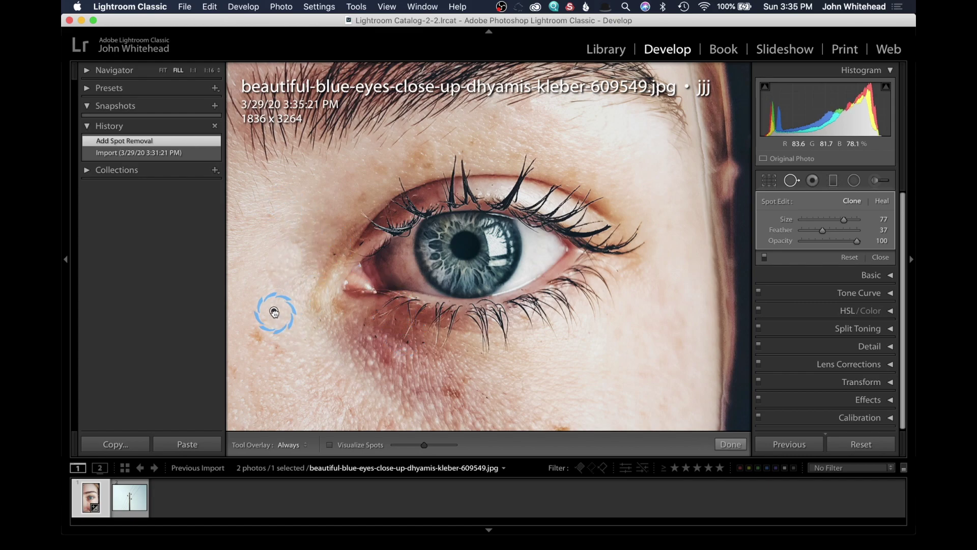
pyautogui.click(274, 312)
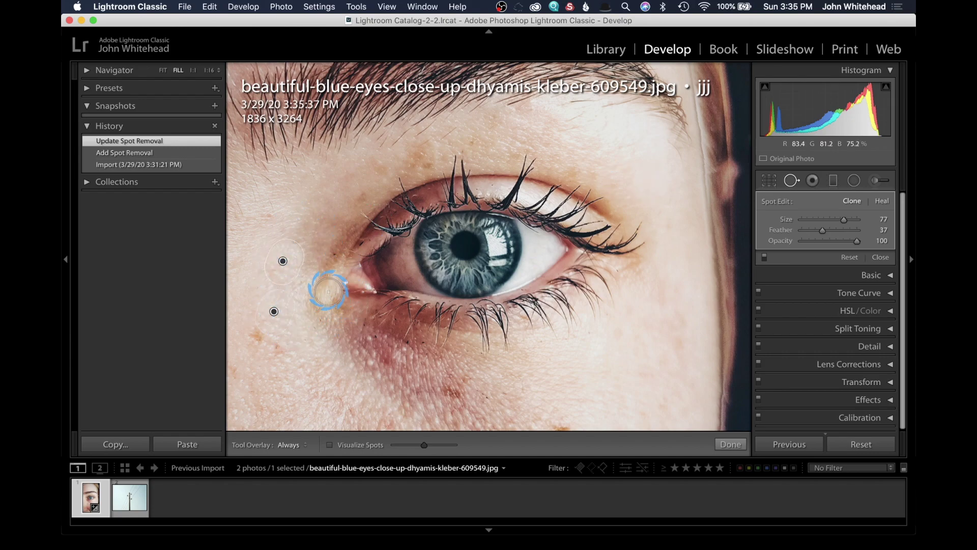
pyautogui.click(766, 183)
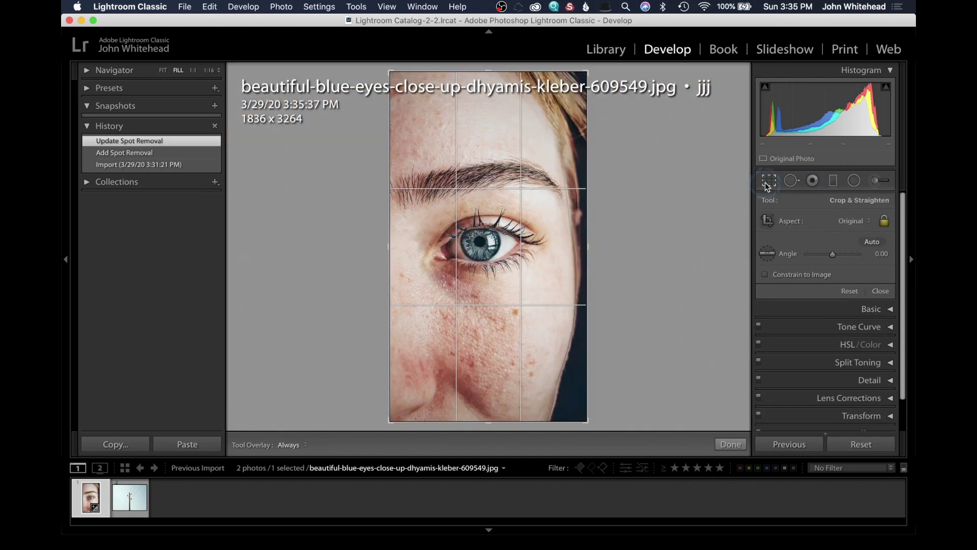
# Step: Replace the eye-corner clone spot with a new, lower-placed one at feather 54, opacity 81
pyautogui.click(791, 181)
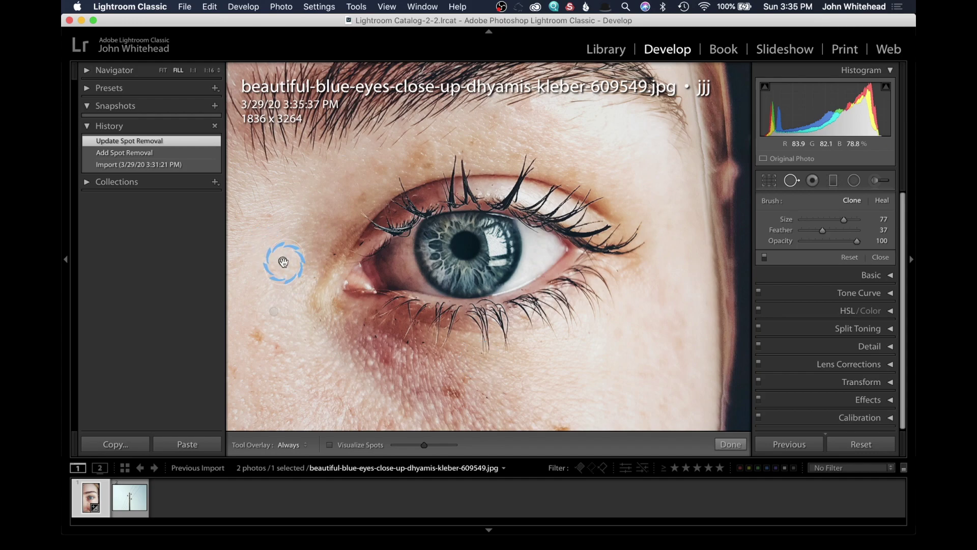
pyautogui.keyDown('alt'); pyautogui.click(284, 261); pyautogui.keyUp('alt')
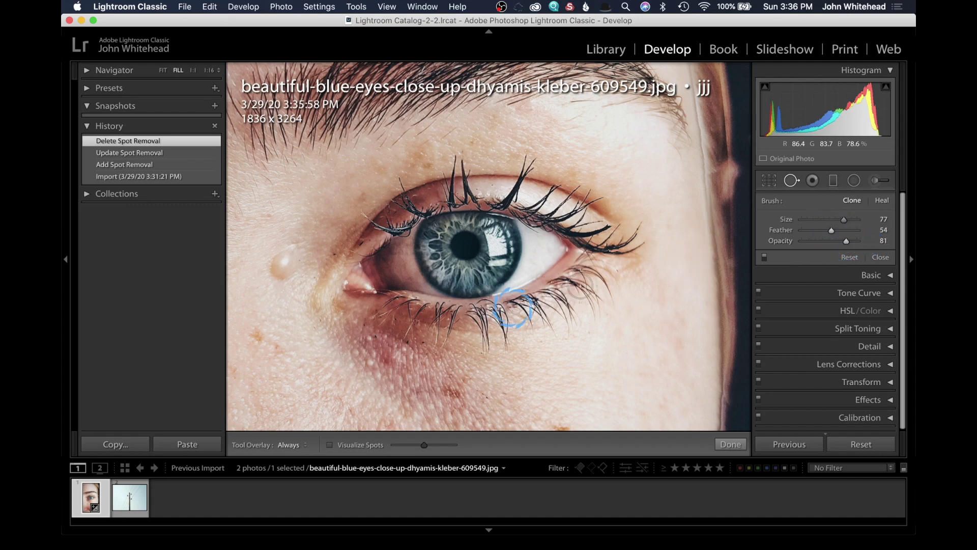
pyautogui.click(282, 263)
pyautogui.moveTo(282, 264); pyautogui.dragTo(271, 307)
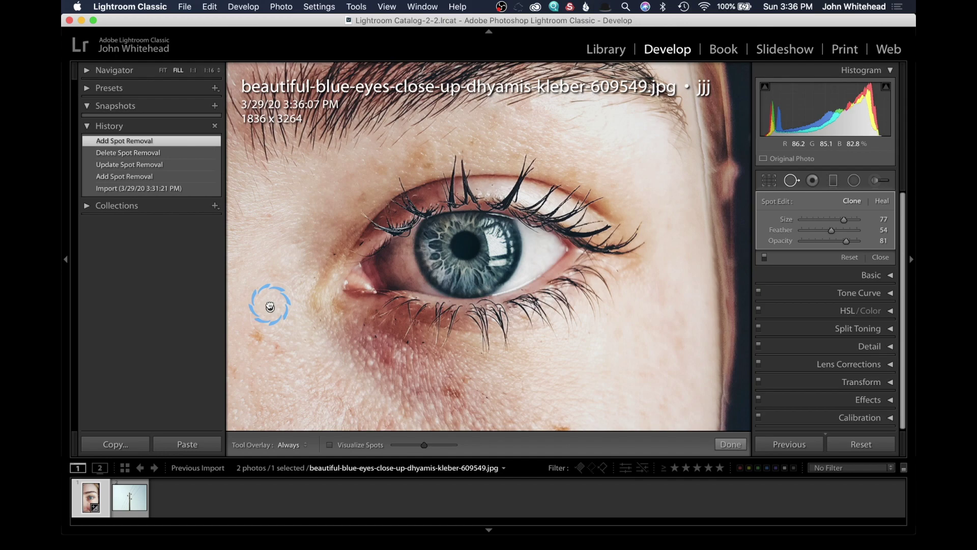
pyautogui.moveTo(269, 306)
pyautogui.mouseDown()
pyautogui.moveTo(258, 297)
pyautogui.moveTo(280, 302)
pyautogui.mouseUp()
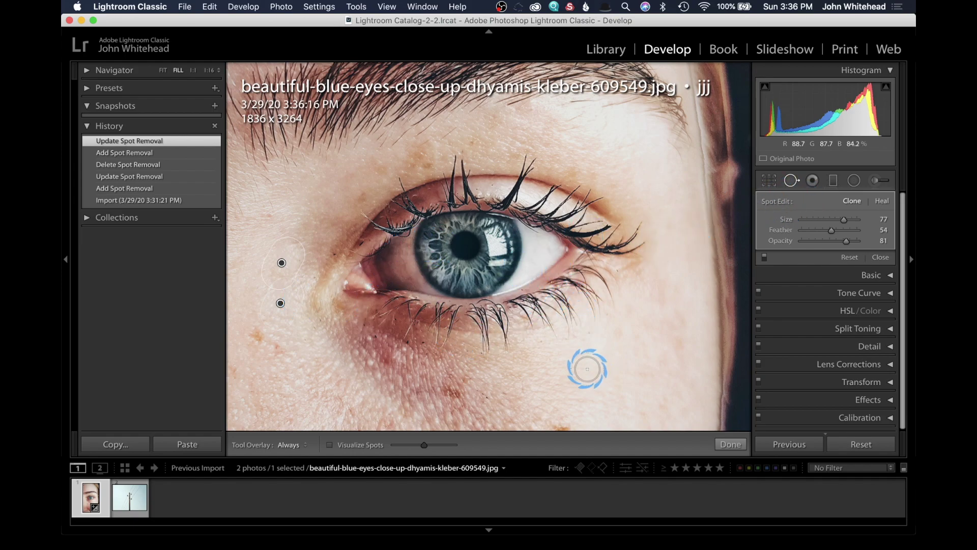
pyautogui.moveTo(586, 368); pyautogui.dragTo(595, 214)
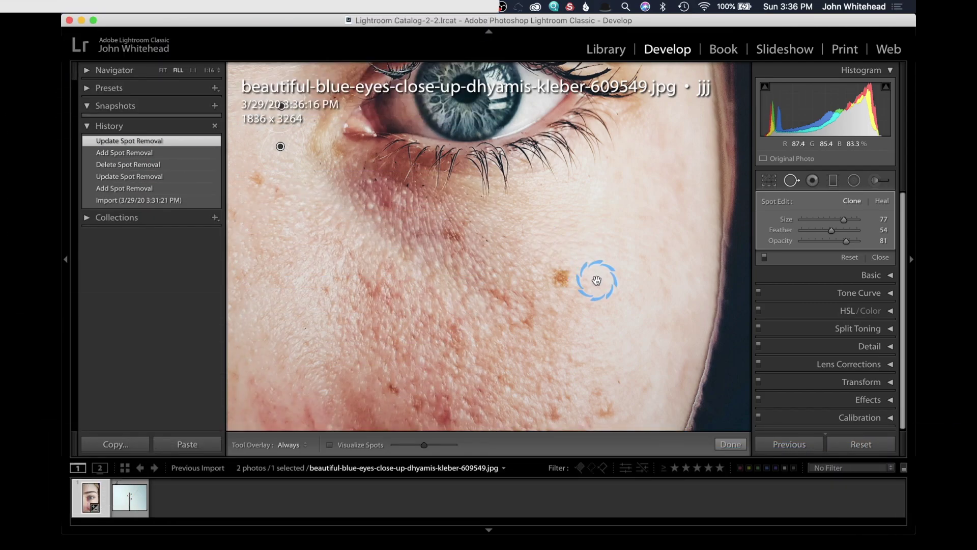
pyautogui.moveTo(597, 288)
pyautogui.mouseDown()
pyautogui.moveTo(597, 200)
pyautogui.moveTo(572, 233)
pyautogui.mouseUp()
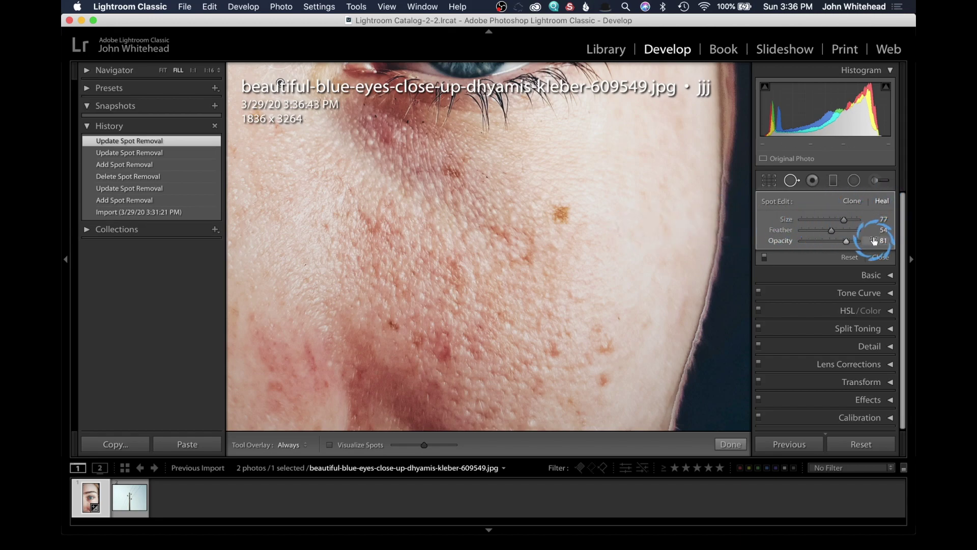
# Step: Heal the brown cheek freckle from another skin patch, then open the telephone-line photo
pyautogui.click(558, 216)
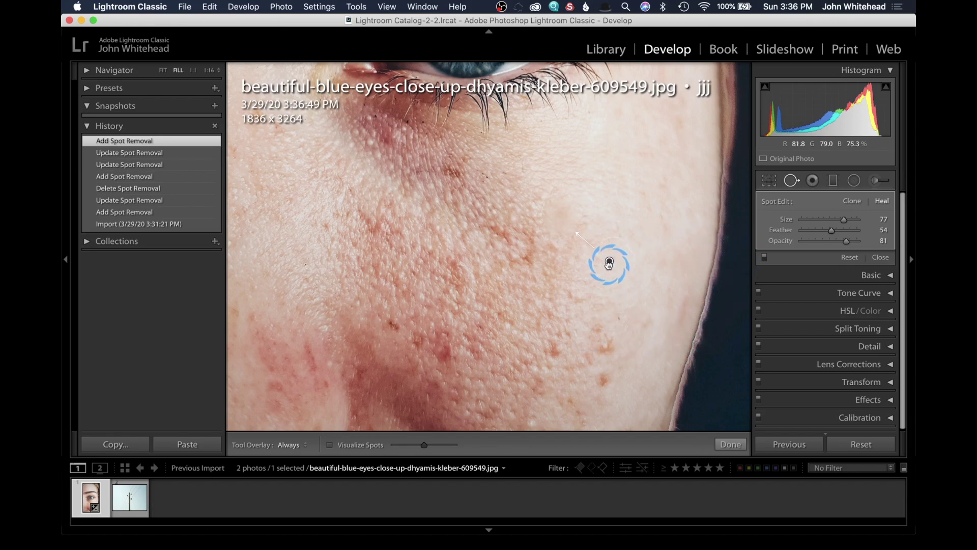
pyautogui.moveTo(609, 263); pyautogui.dragTo(591, 268)
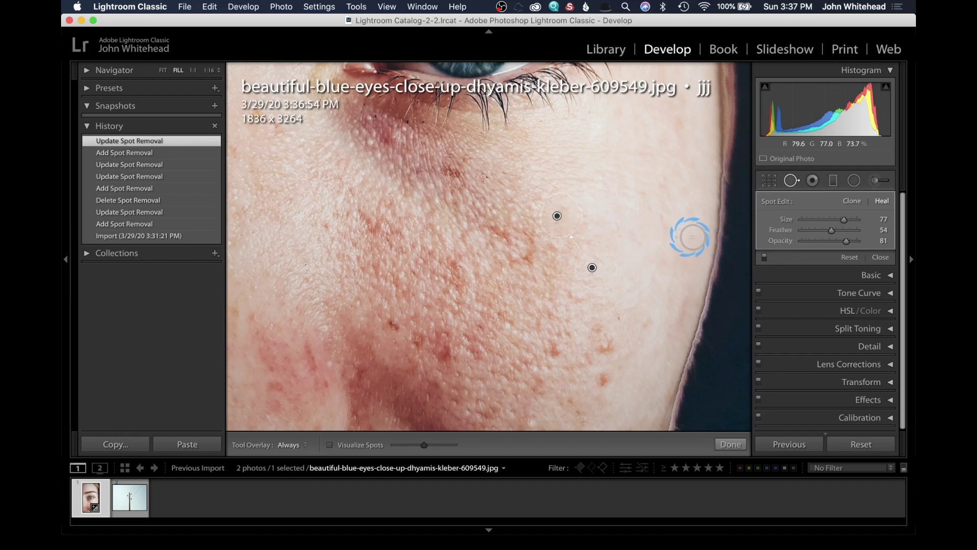
pyautogui.press('h')
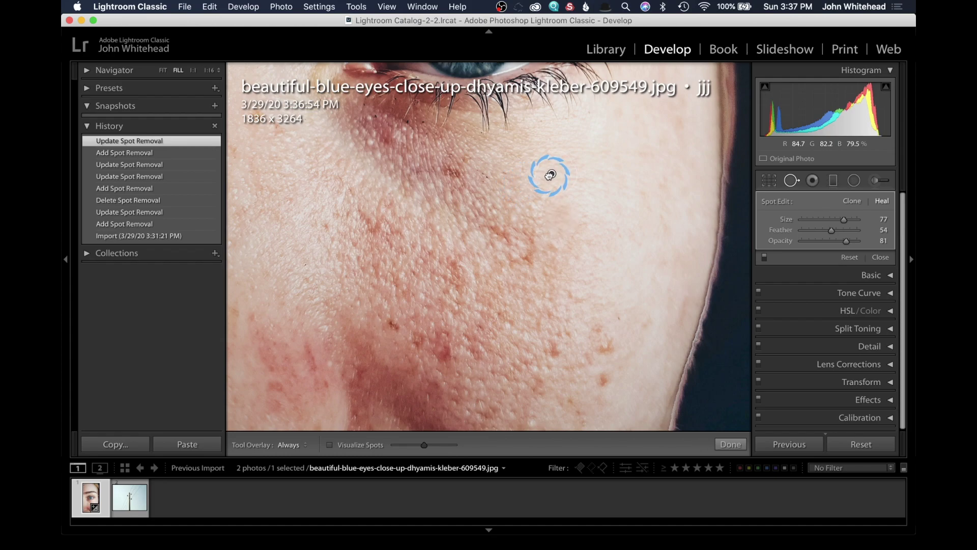
pyautogui.press('/')
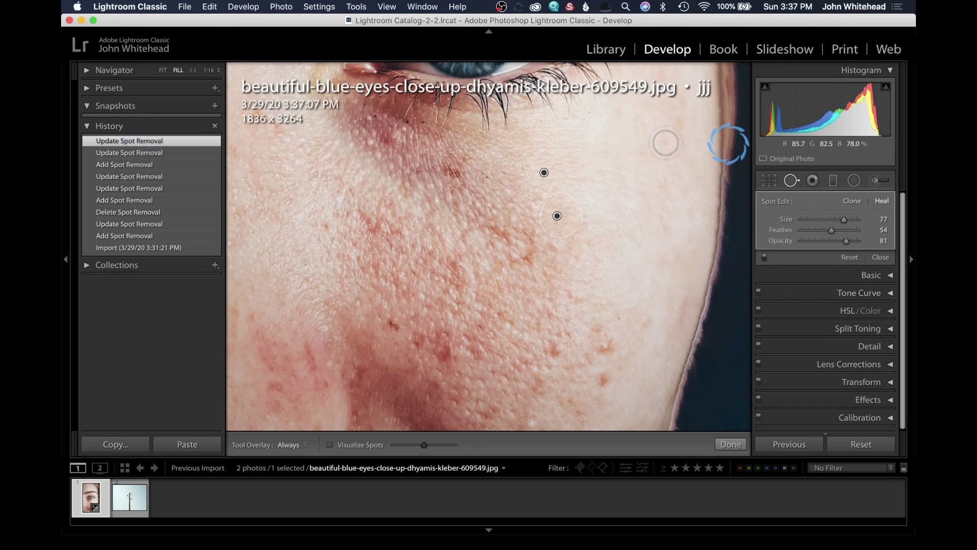
pyautogui.click(875, 180)
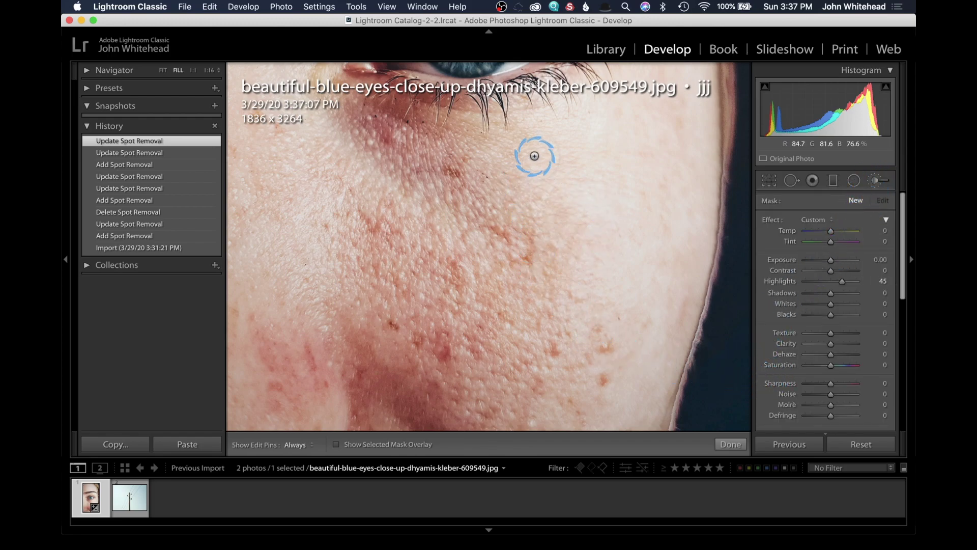
pyautogui.click(130, 498)
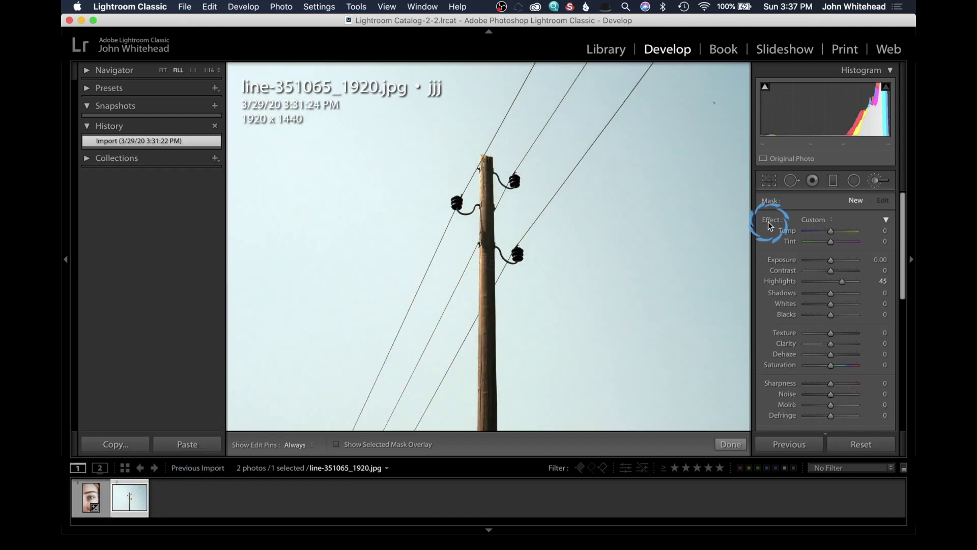
# Step: Set spot removal to Clone on the line photo and undo a trial stroke down the wire
pyautogui.click(790, 181)
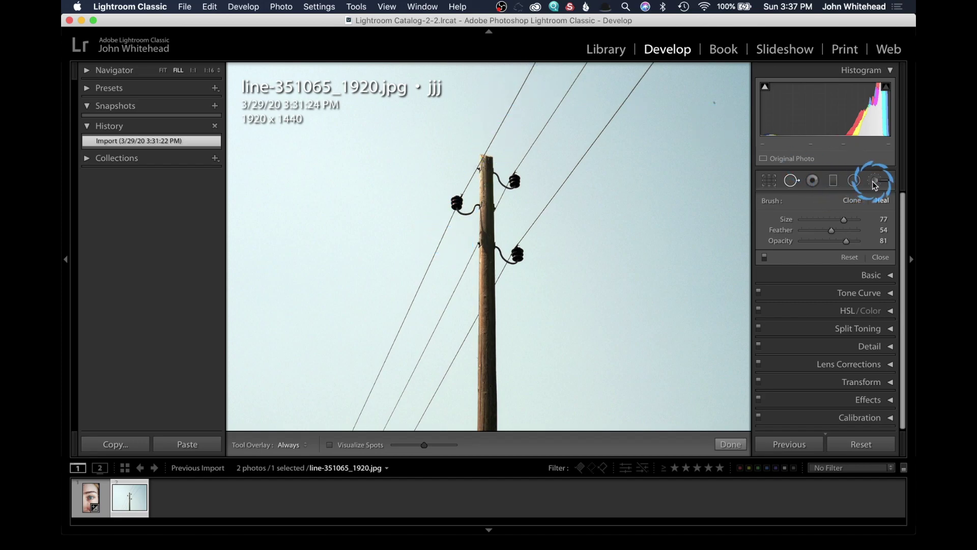
pyautogui.click(852, 201)
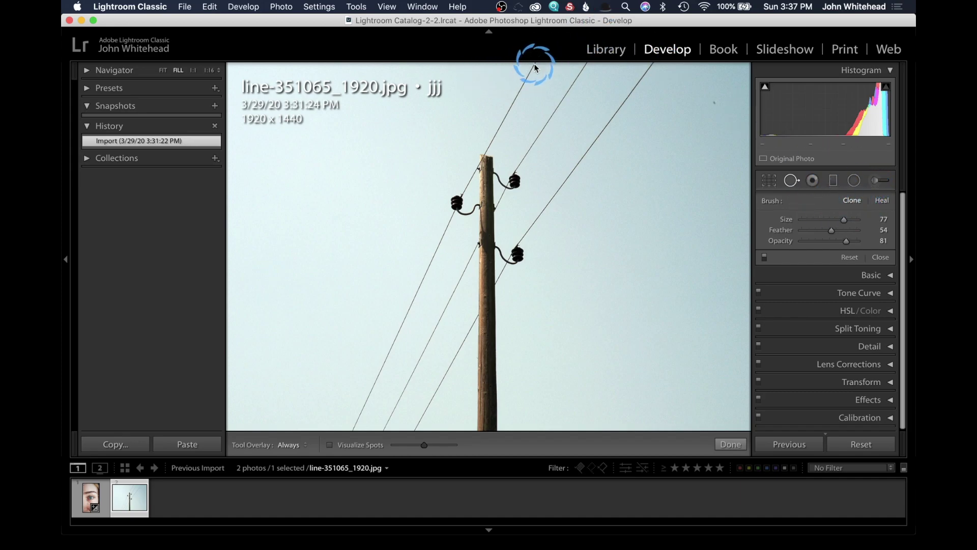
pyautogui.moveTo(532, 70); pyautogui.dragTo(496, 136)
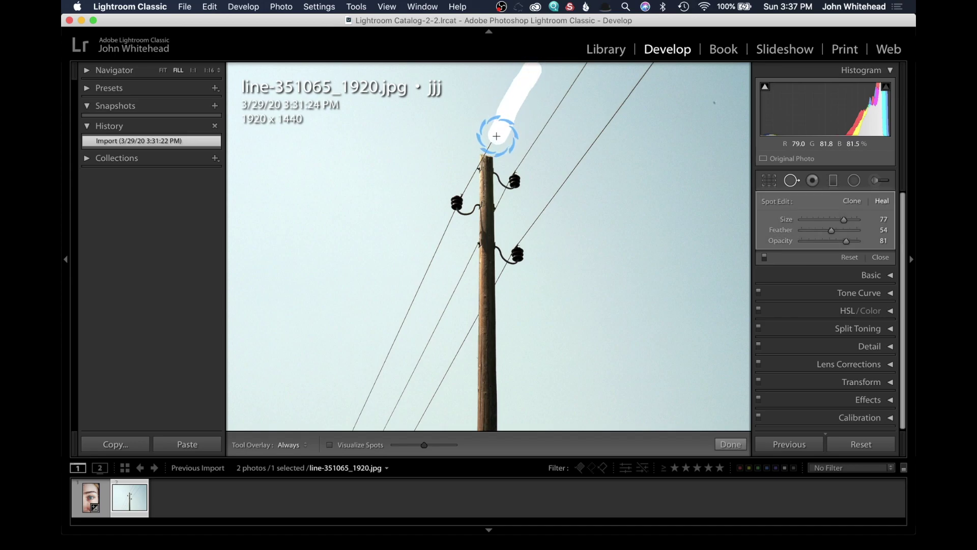
pyautogui.moveTo(497, 136); pyautogui.dragTo(497, 137)
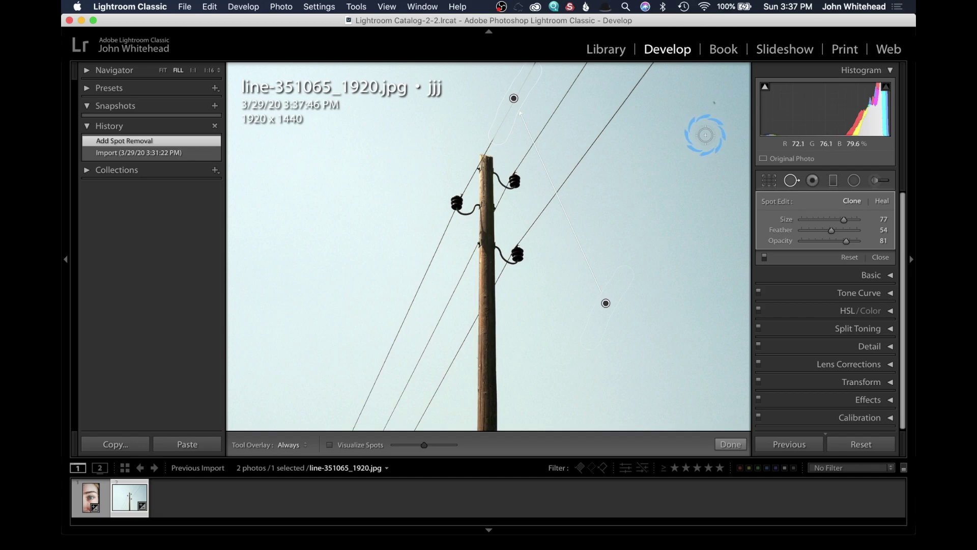
pyautogui.press('super+z')
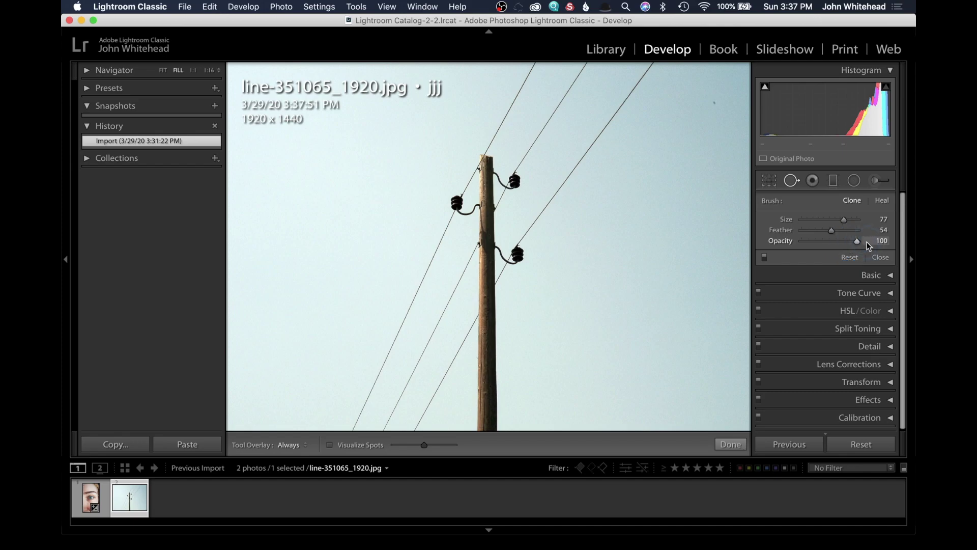
# Step: Set clone opacity to 100, shrink the brush, and undo a freehand trial stroke on the wire
pyautogui.click(863, 241)
pyautogui.click(843, 223)
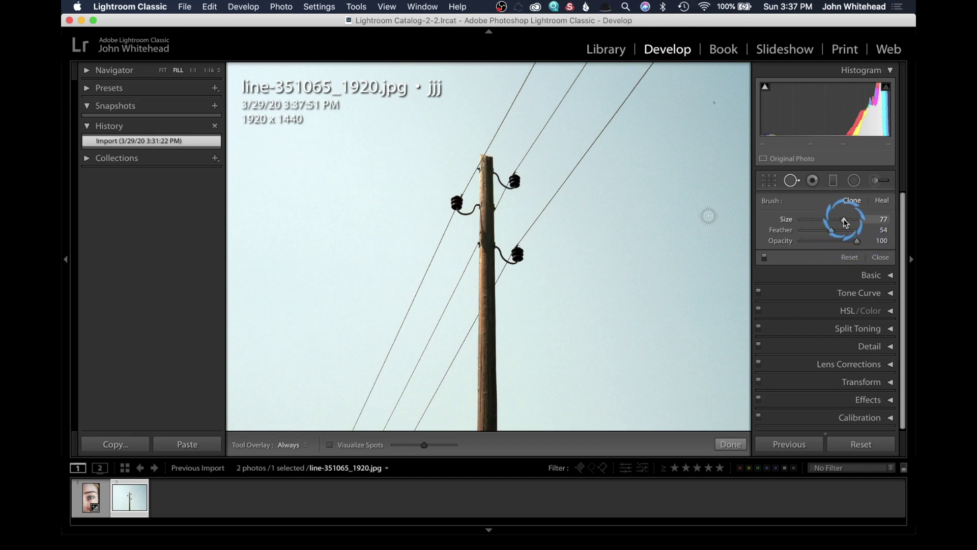
pyautogui.moveTo(843, 218); pyautogui.dragTo(842, 218)
pyautogui.moveTo(517, 83); pyautogui.dragTo(524, 76)
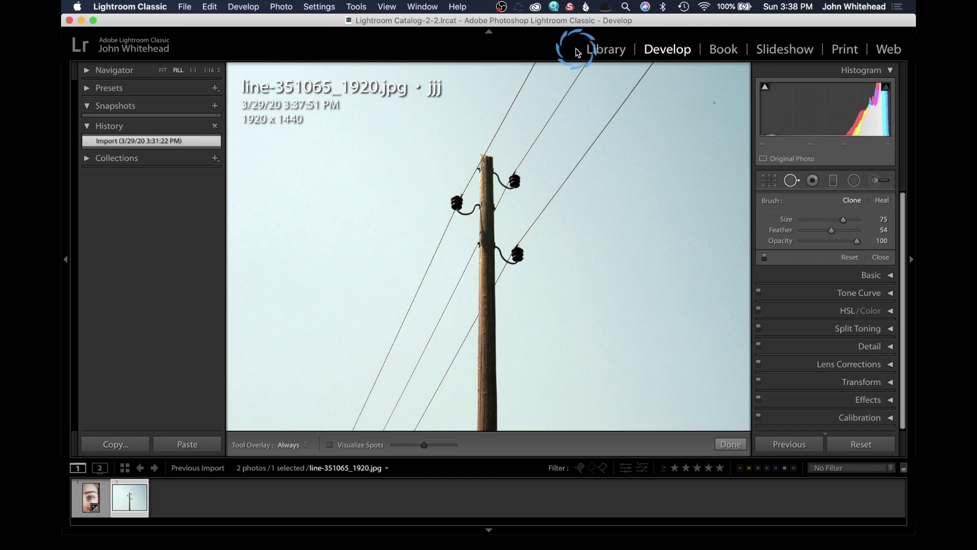
pyautogui.scroll(-1, 534, 67)
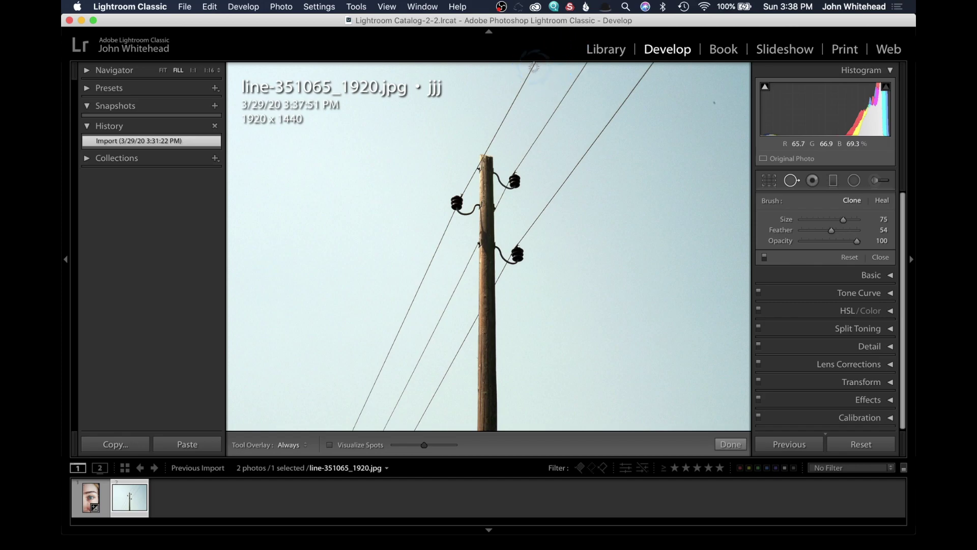
pyautogui.click(529, 73)
pyautogui.moveTo(525, 83); pyautogui.dragTo(504, 119)
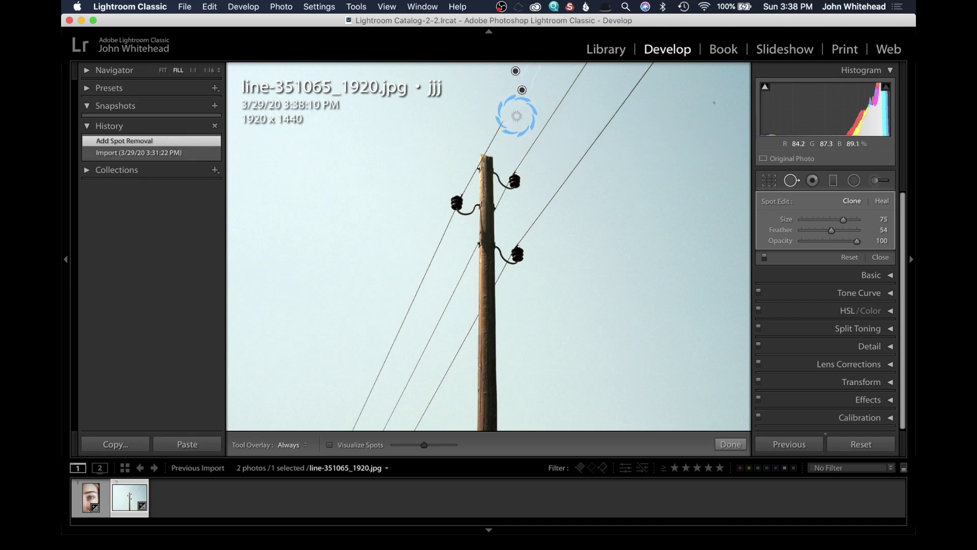
pyautogui.press('cmd+z')
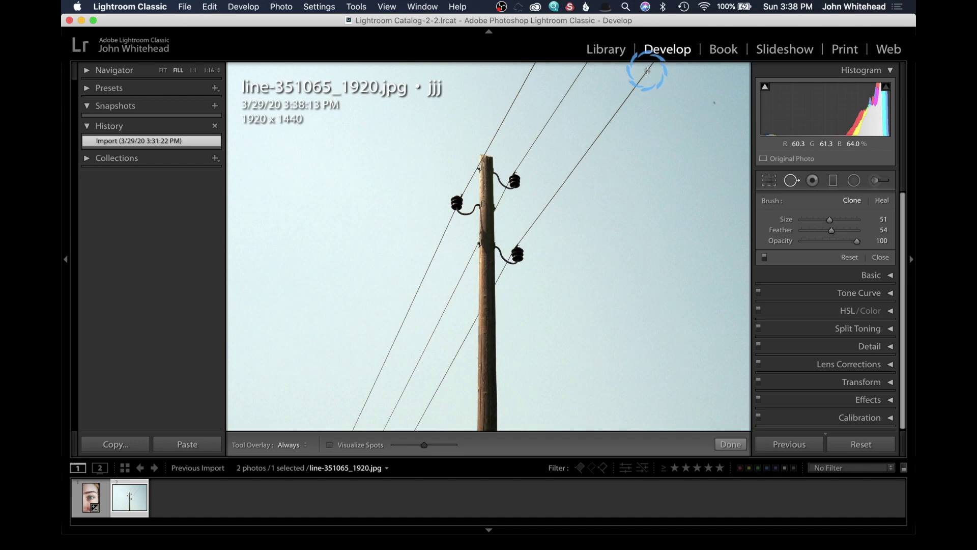
# Step: Lay a straight size-51 clone line along the wire from the top edge to the insulator
pyautogui.click(647, 71)
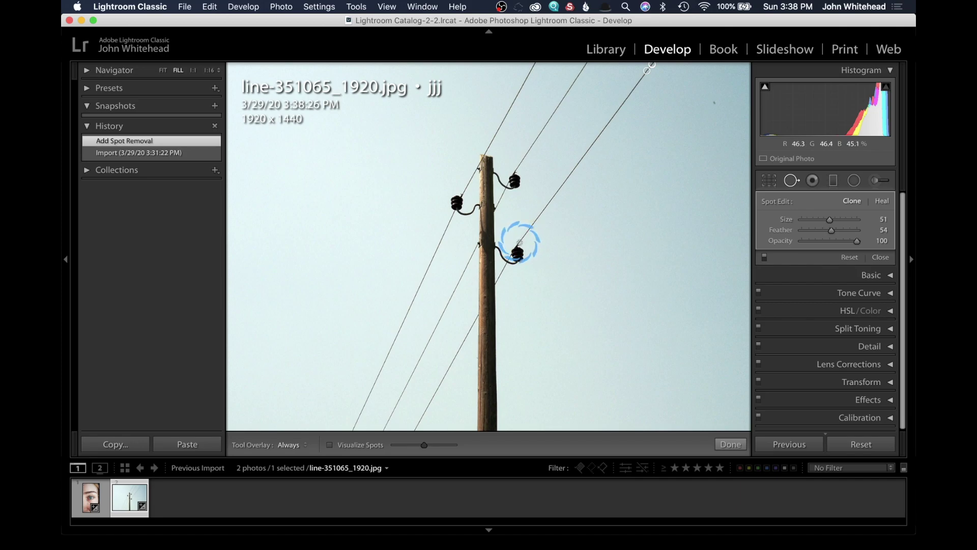
pyautogui.keyDown('shift'); pyautogui.click(519, 242); pyautogui.keyUp('shift')
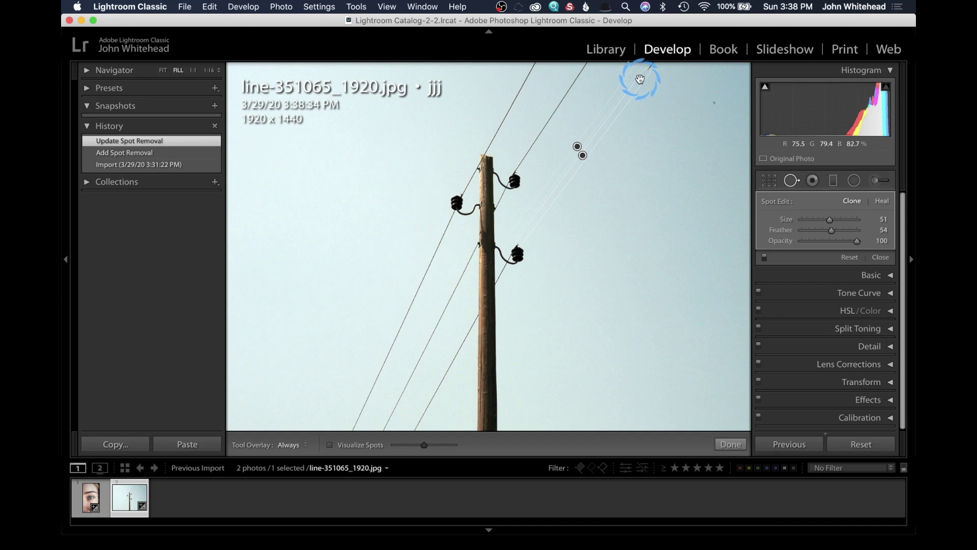
# Step: Move the wire clone's source to another sky patch and add a second spot at the top edge
pyautogui.moveTo(640, 79); pyautogui.dragTo(653, 67)
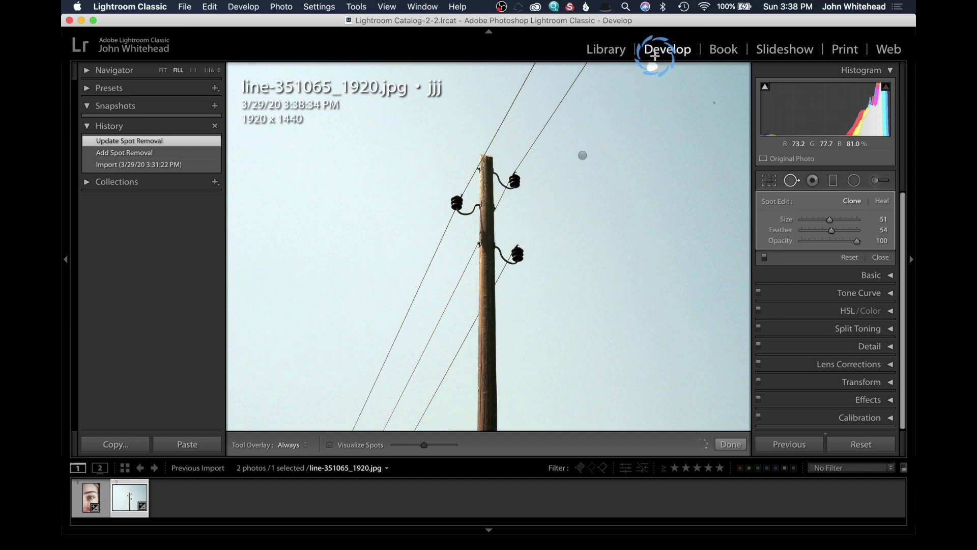
pyautogui.click(651, 63)
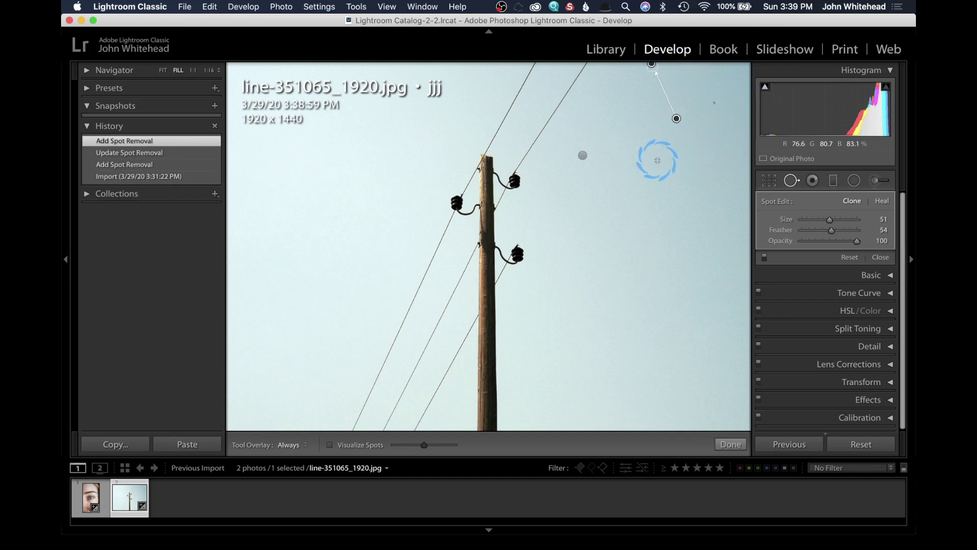